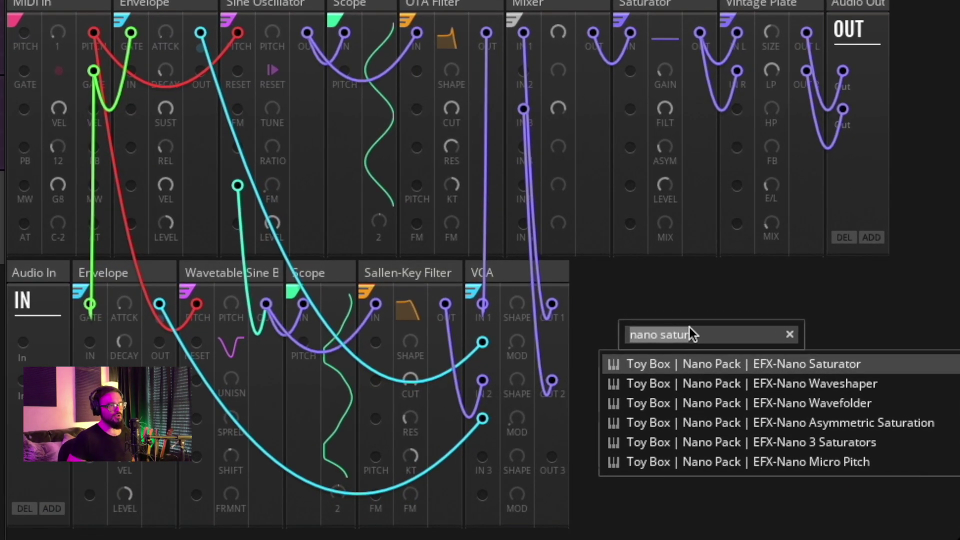
Search the block library for "Nano wavefolder" and add the EFX-Nano Wavefolder block to the rack
type("Nano wa")
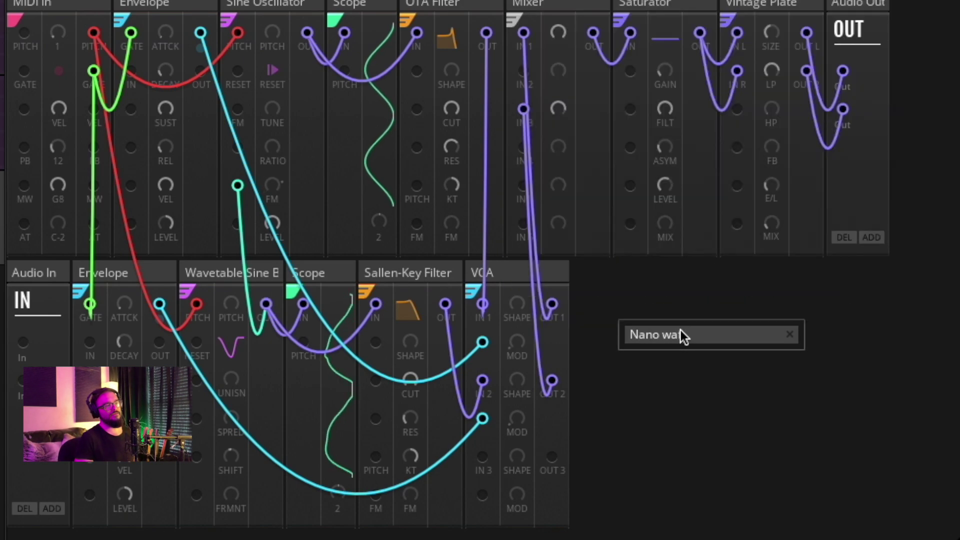
type("ve")
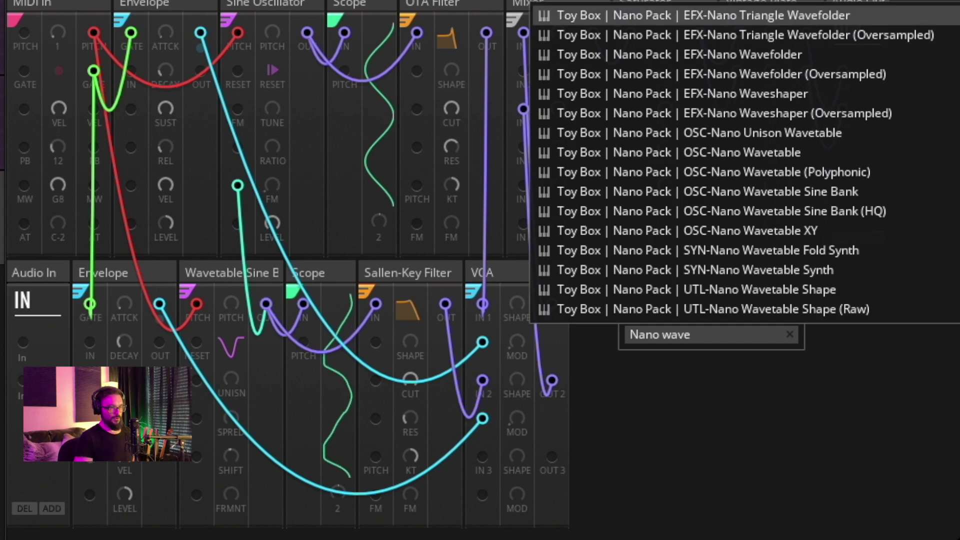
type("folder")
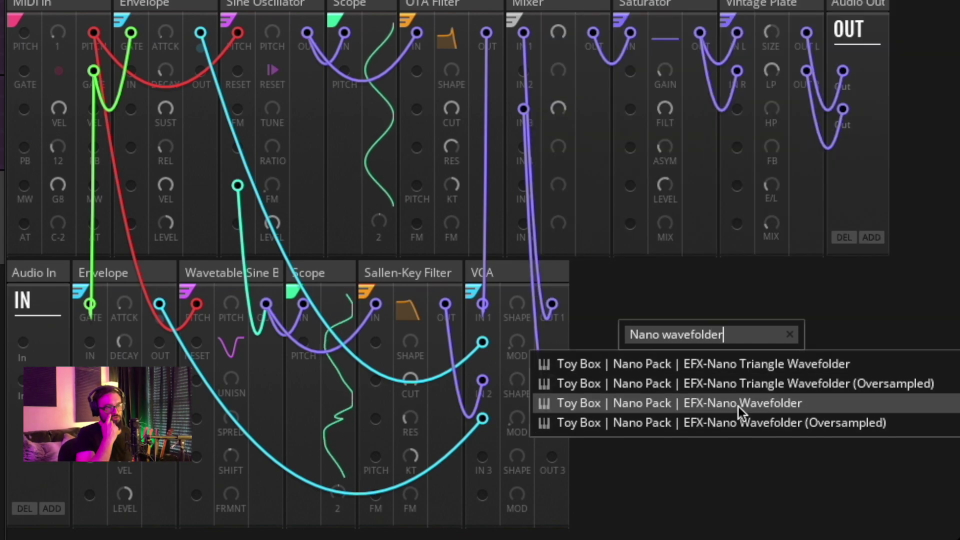
left_click(794, 404)
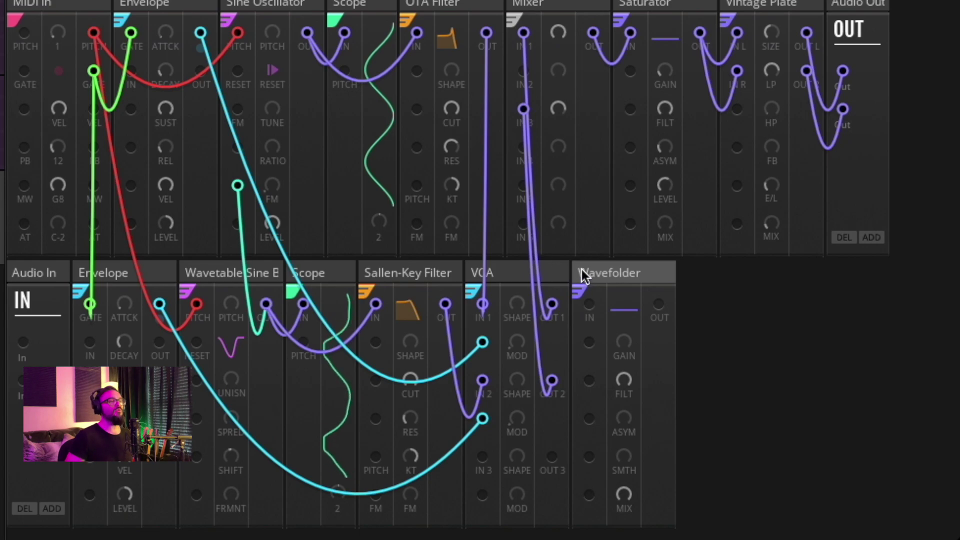
Place the Wavefolder between Saturator and Vintage Plate and patch it in series, feeding its output to the Plate's inputs
left_click_drag(612, 271, 721, 45)
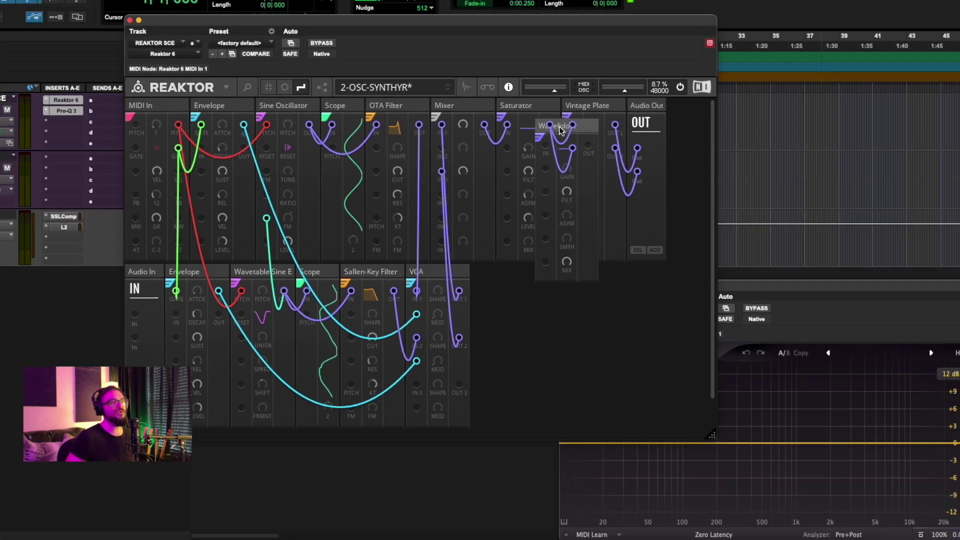
left_click_drag(561, 131, 564, 125)
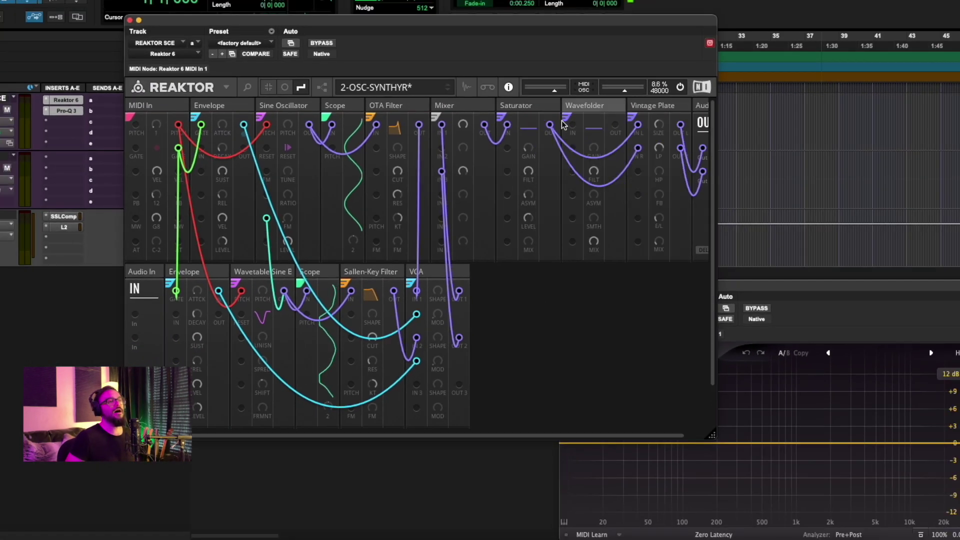
scroll(514, 183, "right", 1)
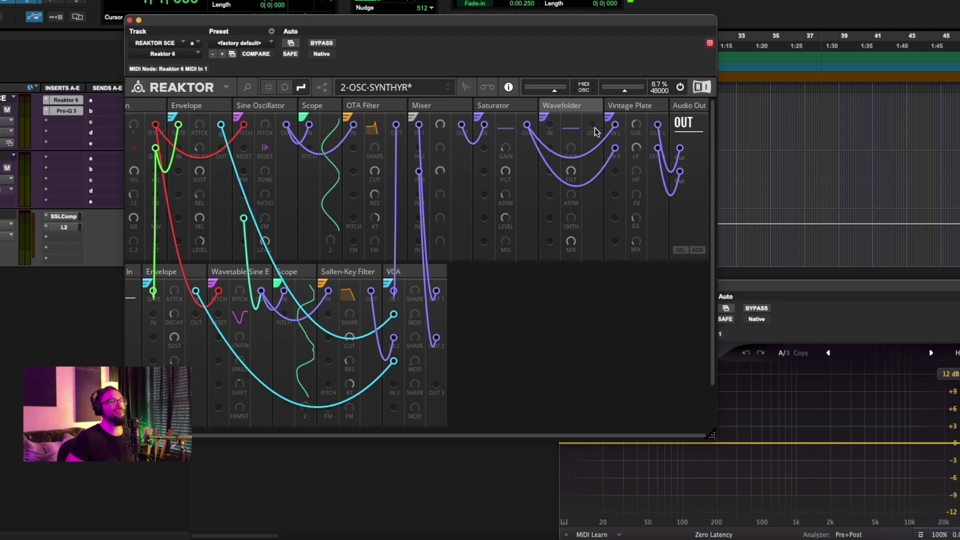
left_click_drag(594, 126, 615, 149)
left_click_drag(528, 126, 551, 128)
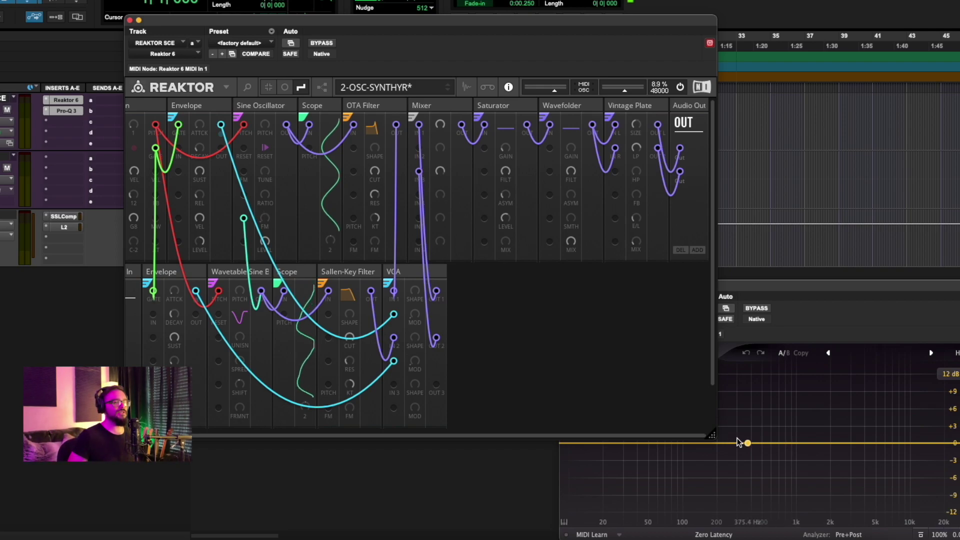
Reposition the Reaktor plug-in window and widen it so the whole rack fits
left_click_drag(356, 22, 313, 20)
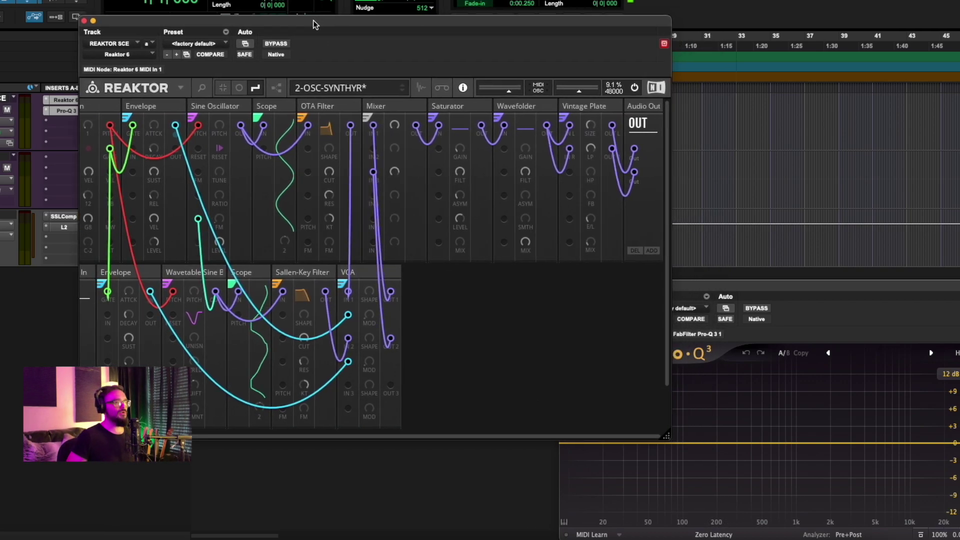
left_click_drag(670, 436, 712, 438)
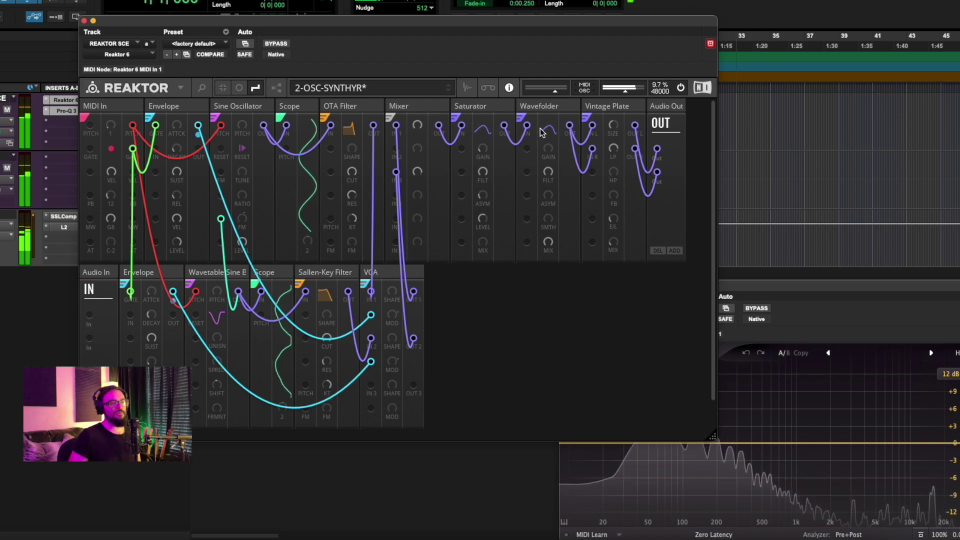
left_click_drag(558, 245, 547, 461)
key("super+z")
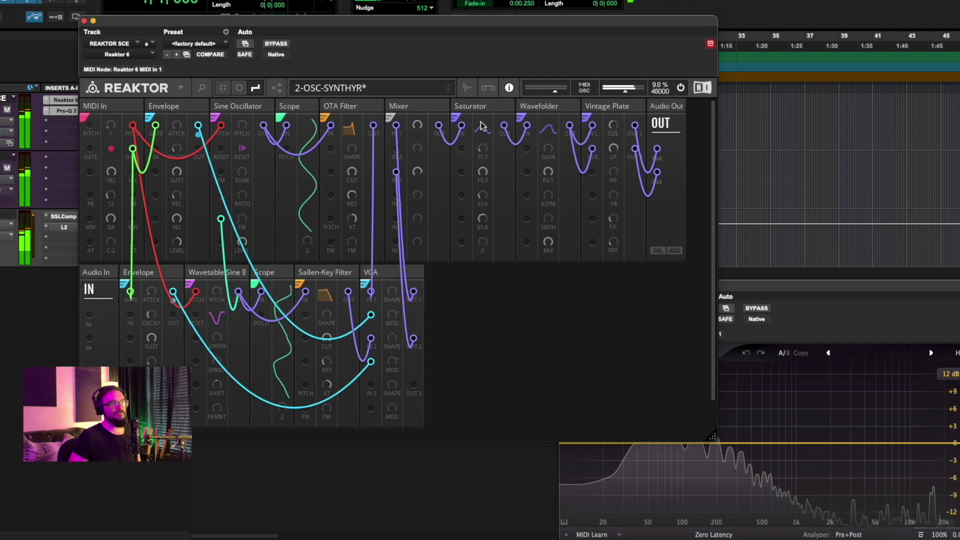
left_click(473, 106)
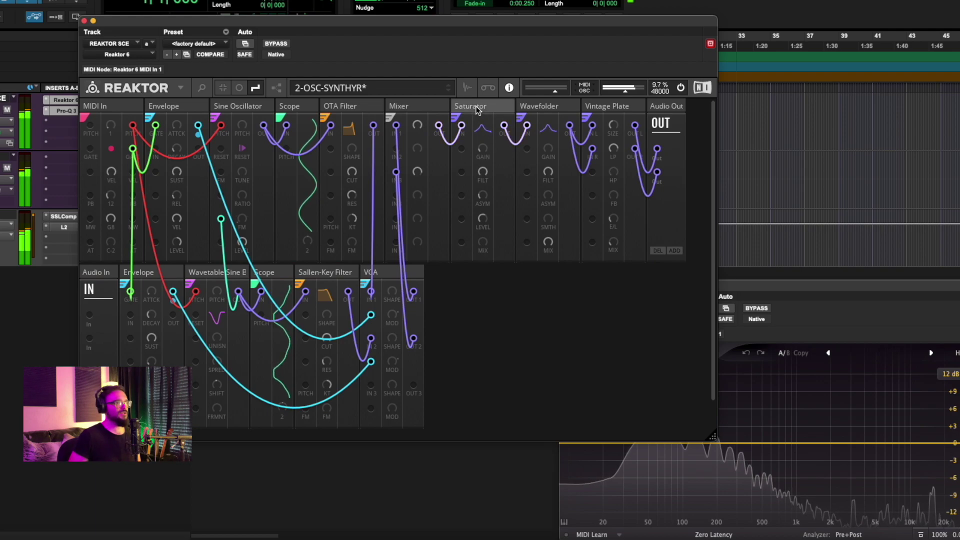
left_click(555, 108)
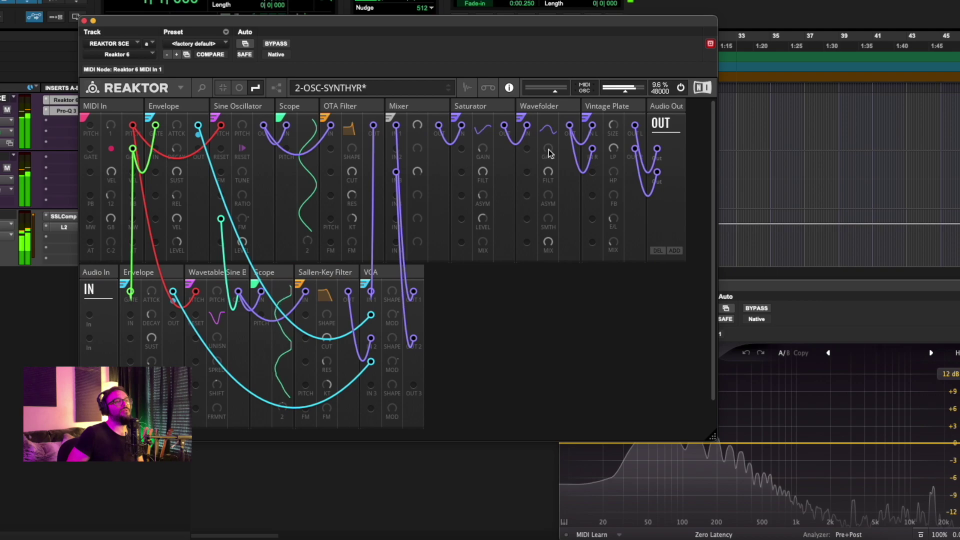
Sweep the Wavefolder's gain and asymmetry, resetting the gain to its default before raising it again
left_click_drag(550, 154, 545, 174)
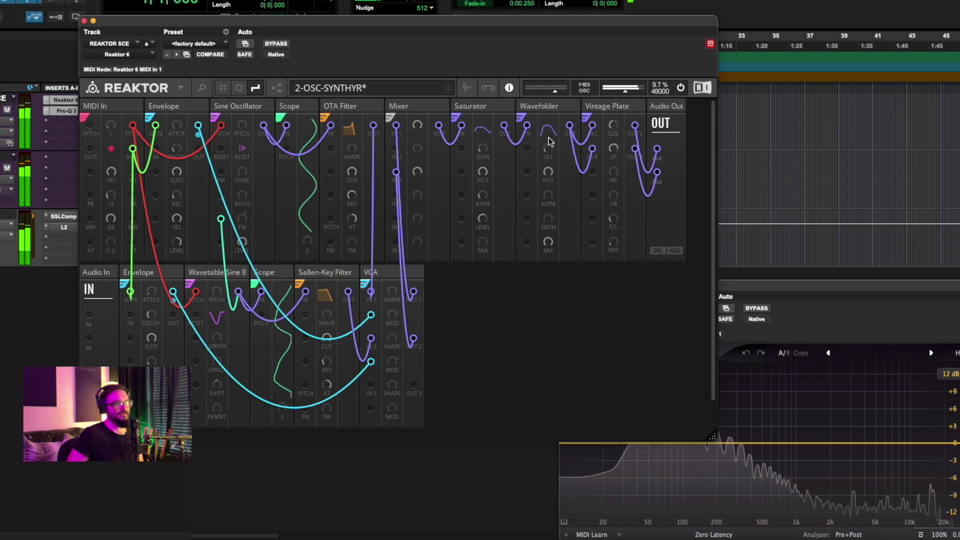
left_click_drag(548, 195, 525, 345)
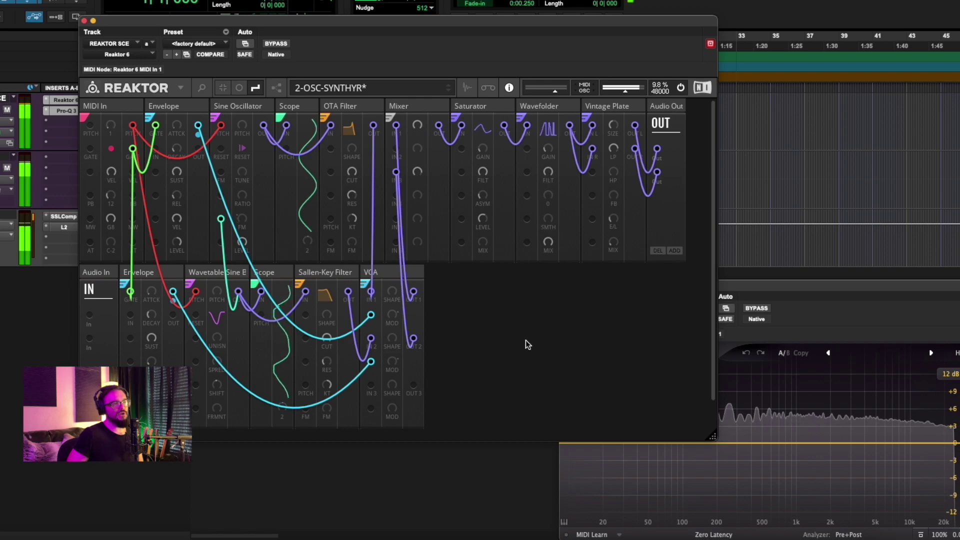
left_click_drag(548, 148, 545, 49)
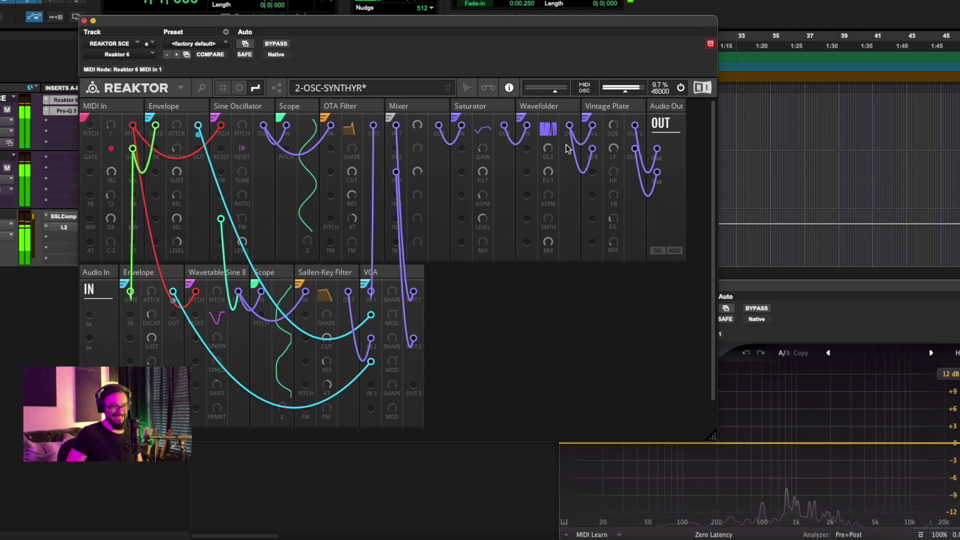
left_click(548, 150, "super")
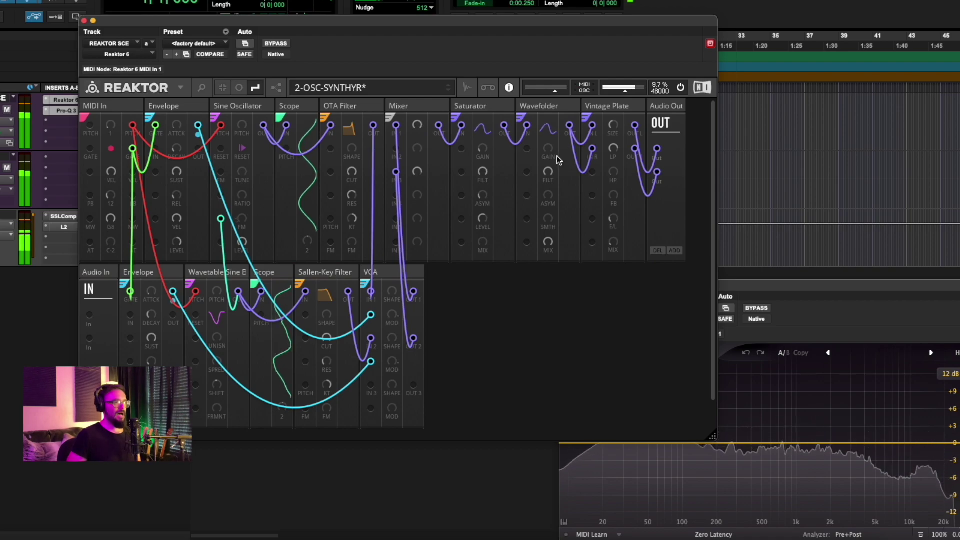
left_click_drag(548, 151, 549, 136)
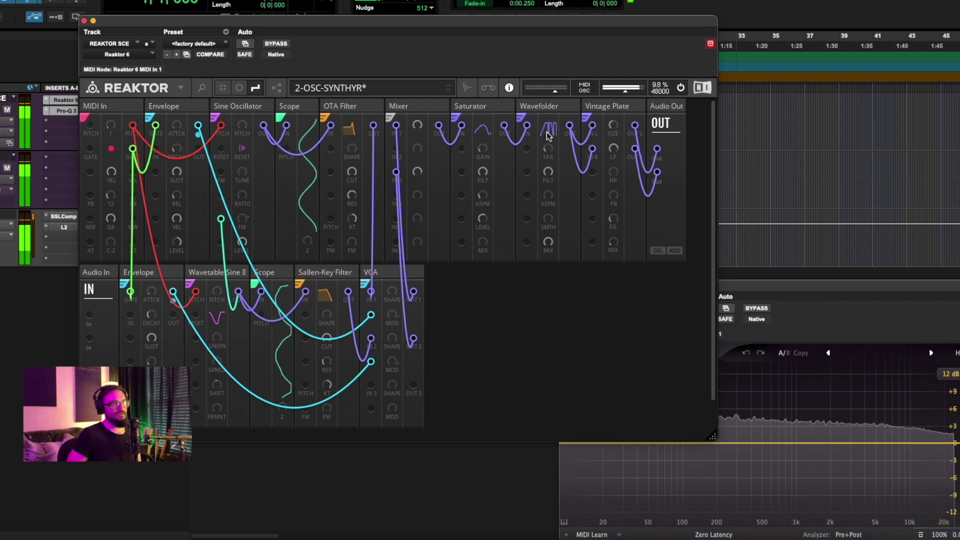
left_click_drag(546, 189, 532, 238)
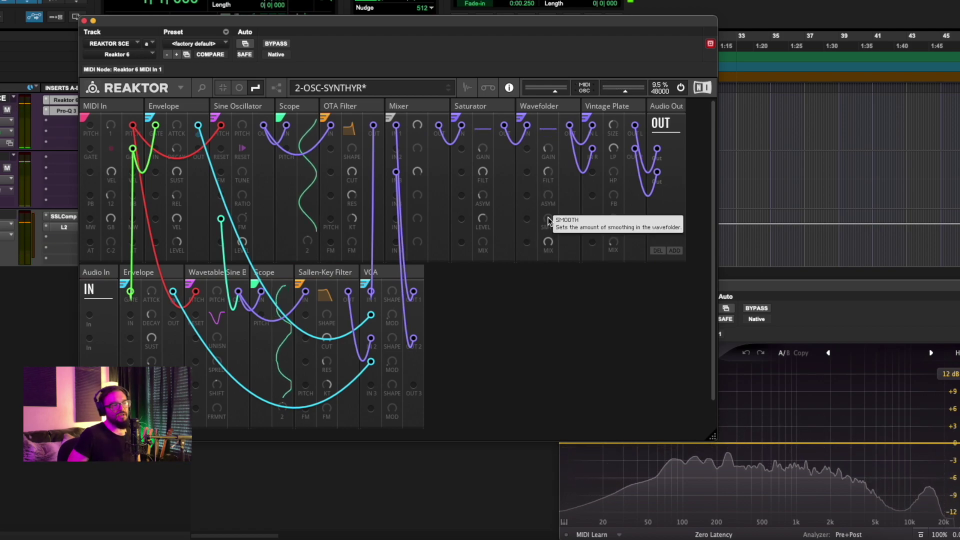
Add smoothing to the Wavefolder and lower Reaktor's main output level
mouse_move(549, 222)
left_mouse_down()
mouse_move(548, 153)
mouse_move(544, 217)
left_mouse_up()
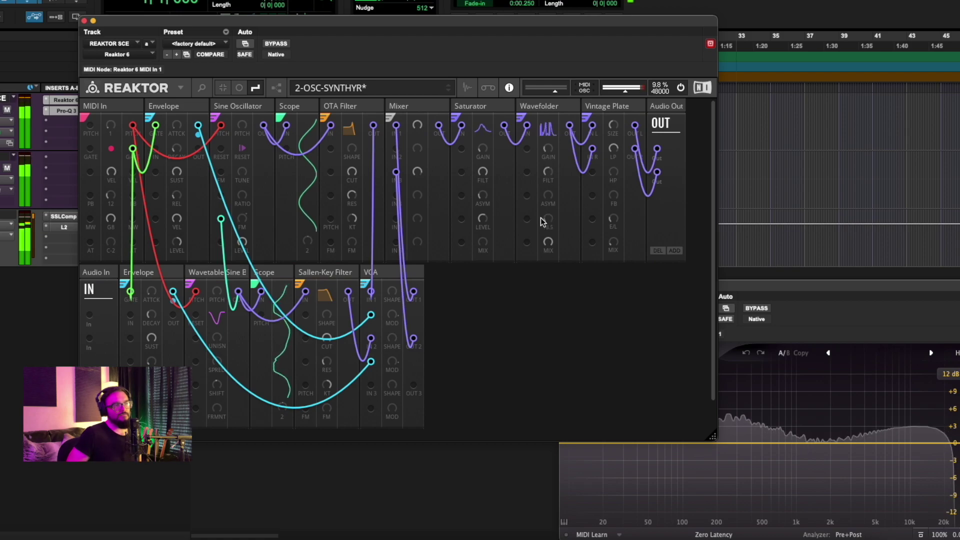
left_click_drag(629, 94, 623, 91)
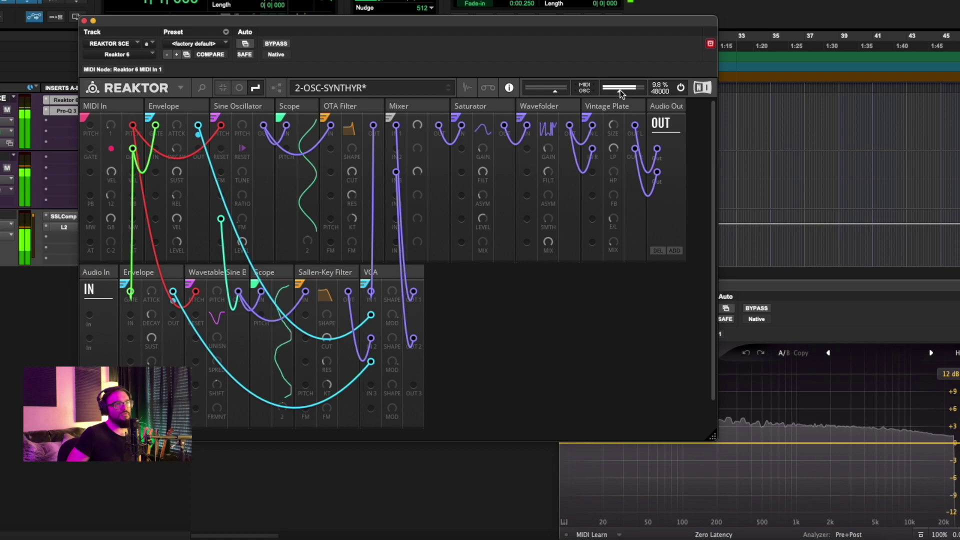
left_click(545, 218)
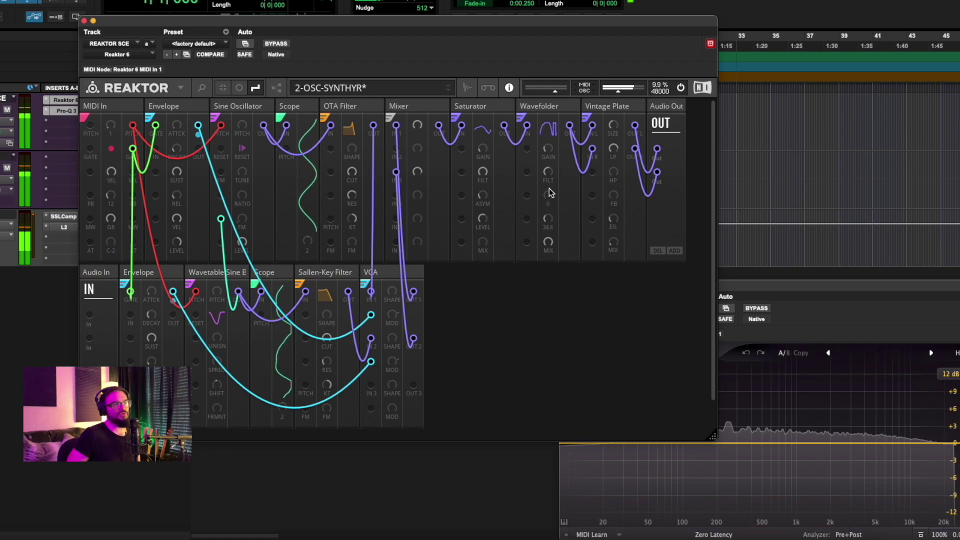
left_click_drag(551, 176, 549, 213)
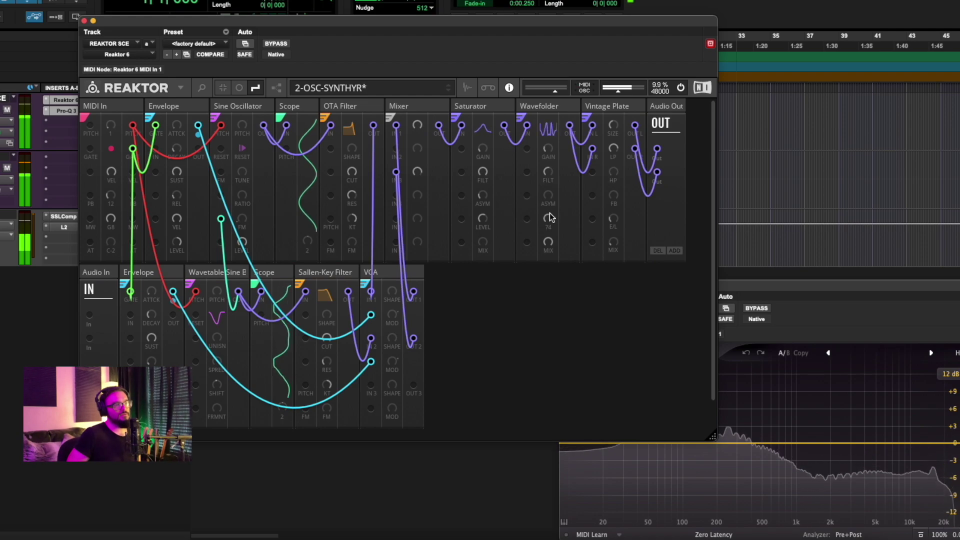
Sweep the Wavefolder's gain and smoothing, leaving smoothing at about 17.3, and adjust its asymmetry
left_click_drag(551, 157, 549, 272)
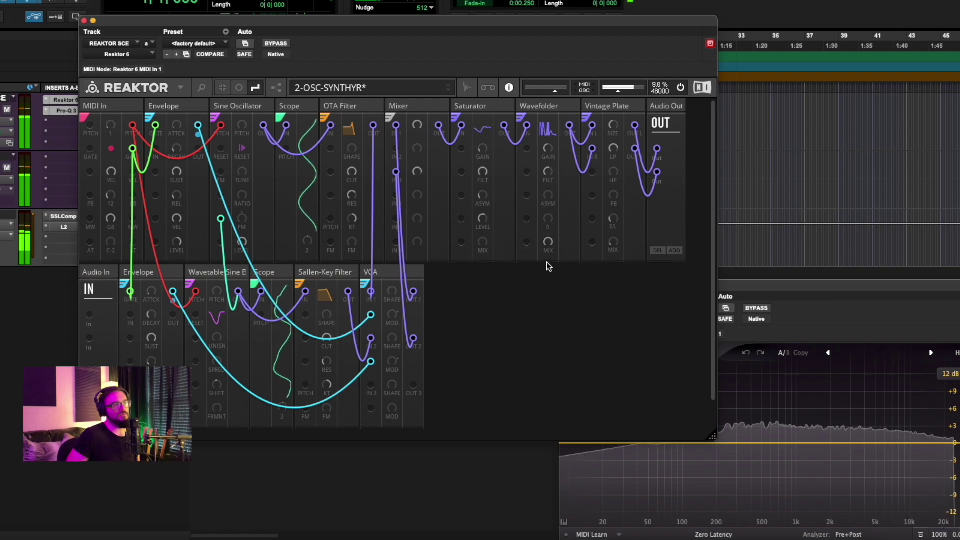
left_click_drag(549, 148, 553, 195)
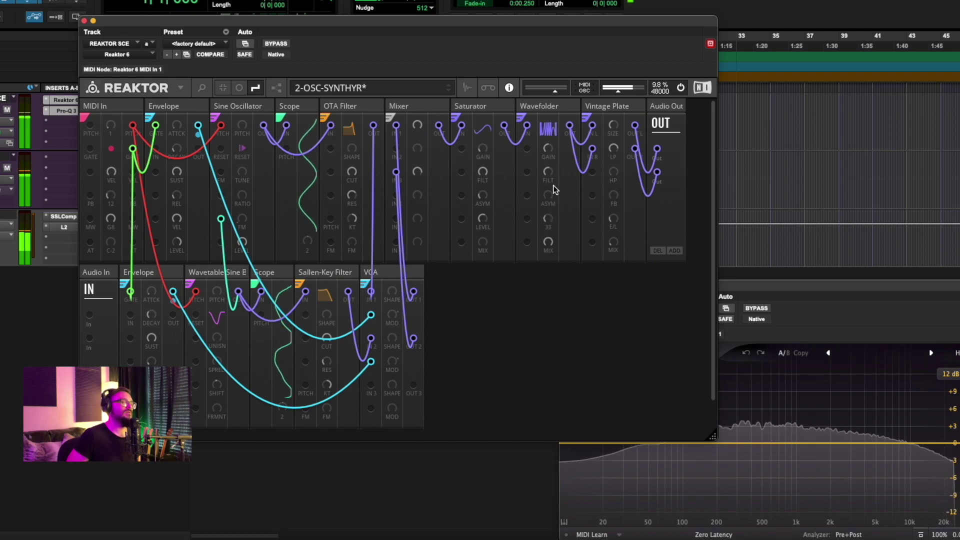
left_click_drag(548, 149, 545, 175)
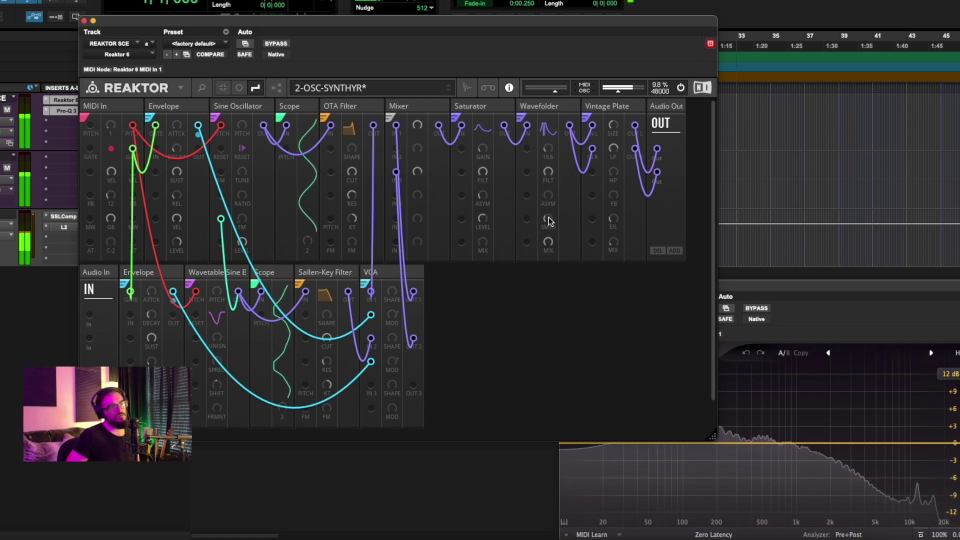
left_click_drag(544, 266, 548, 244)
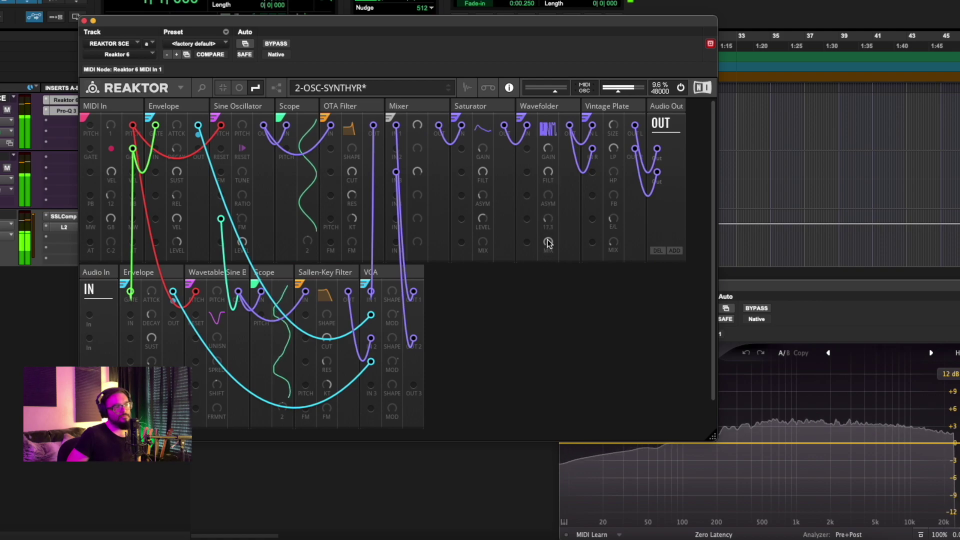
mouse_move(548, 195)
left_mouse_down()
mouse_move(545, 156)
mouse_move(550, 202)
mouse_move(548, 181)
left_mouse_up()
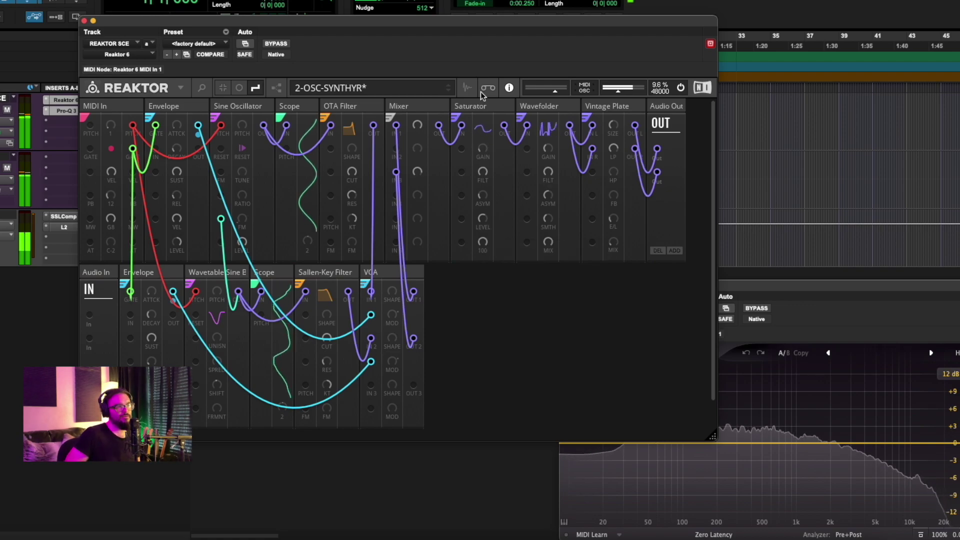
Vary the Saturator's gain to change how hard it drives the Wavefolder
left_click_drag(480, 154, 478, 123)
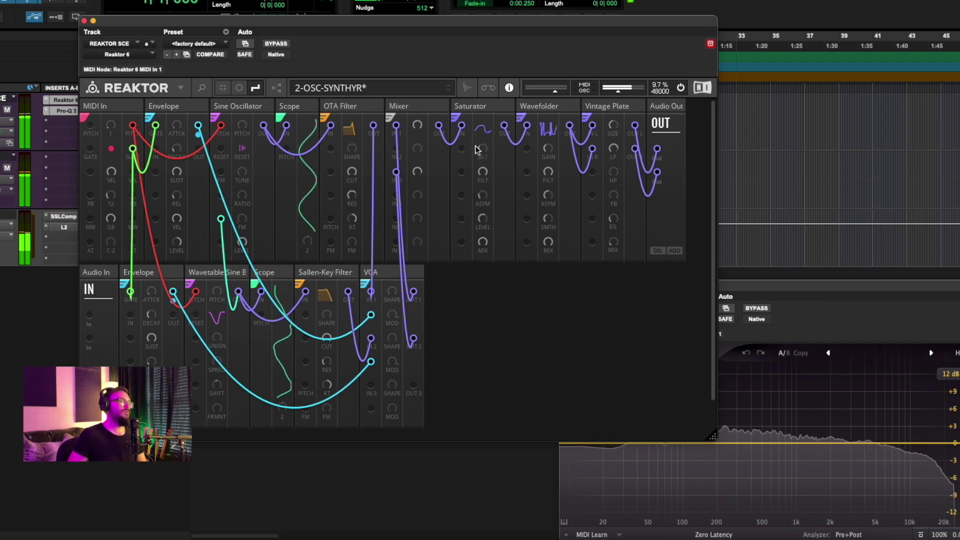
left_click_drag(473, 164, 468, 141)
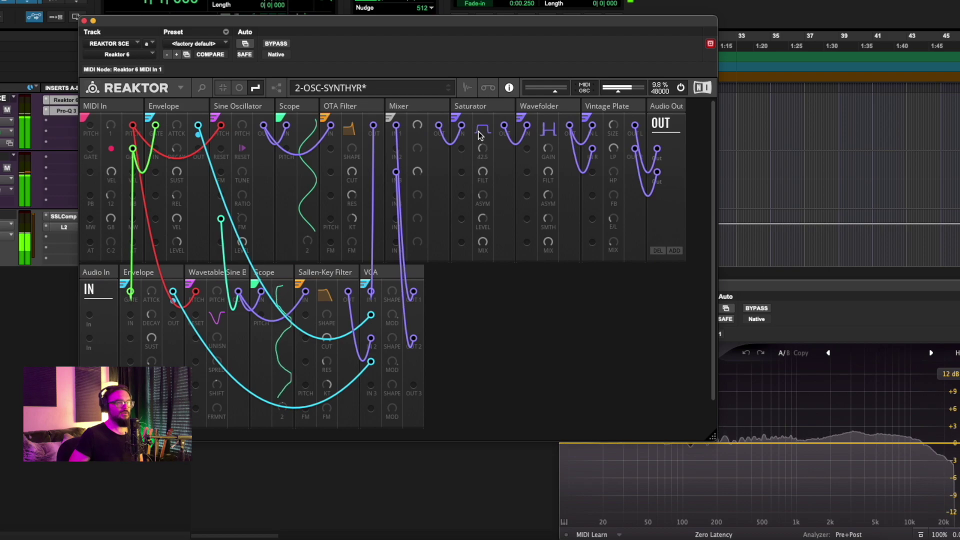
left_click_drag(477, 158, 487, 212)
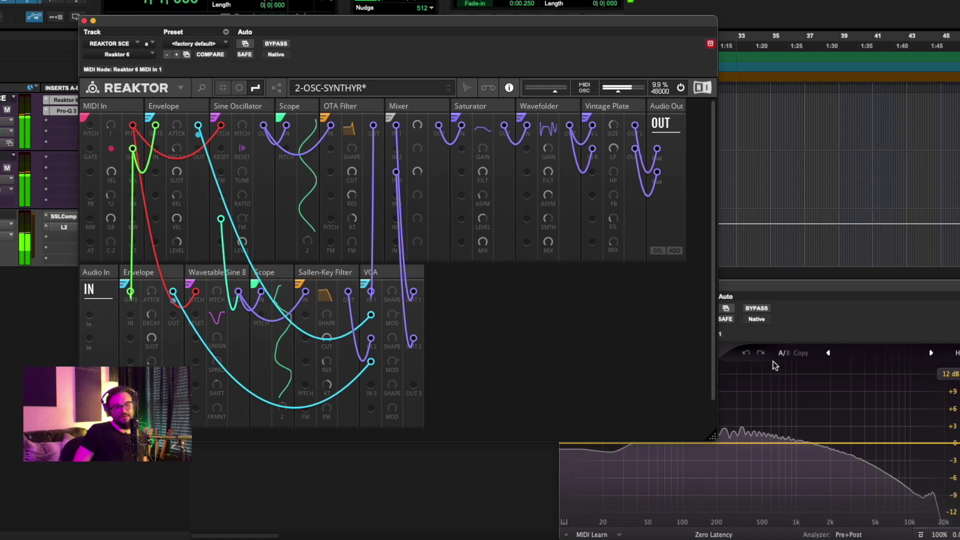
Bring the FabFilter Pro-Q 3 window forward to check the spectrum, and return to Reaktor
left_click(797, 325)
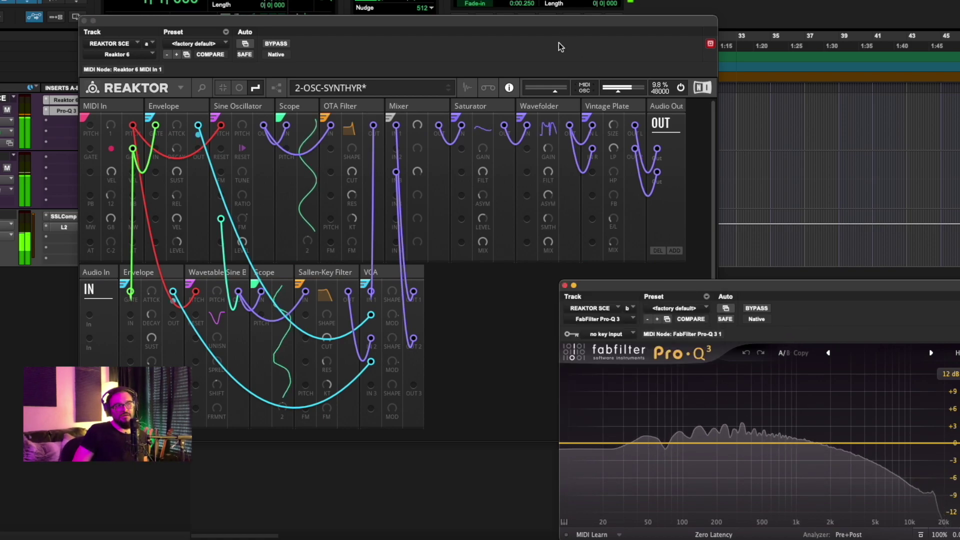
left_click(546, 44)
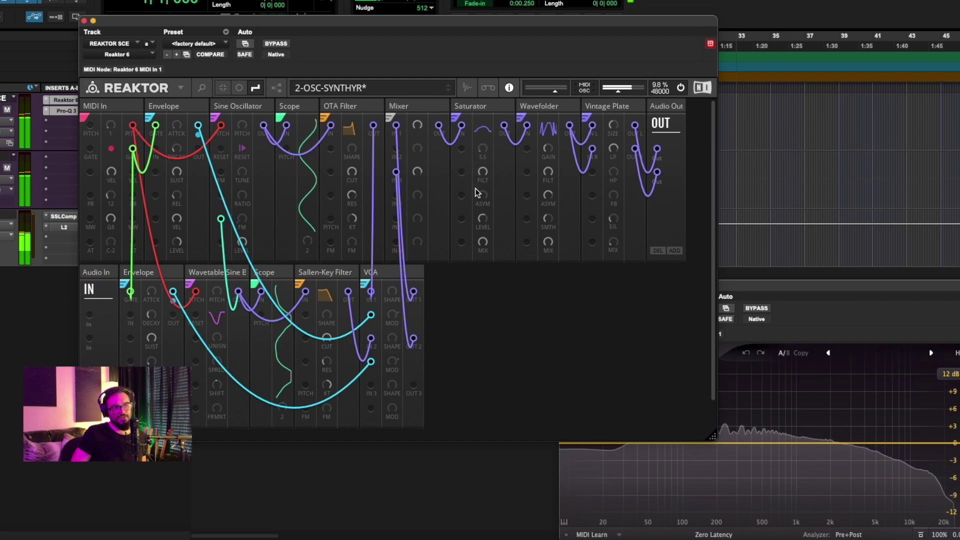
Rebalance the gains of the Saturator and the Wavefolder against each other
left_click_drag(549, 148, 532, 167)
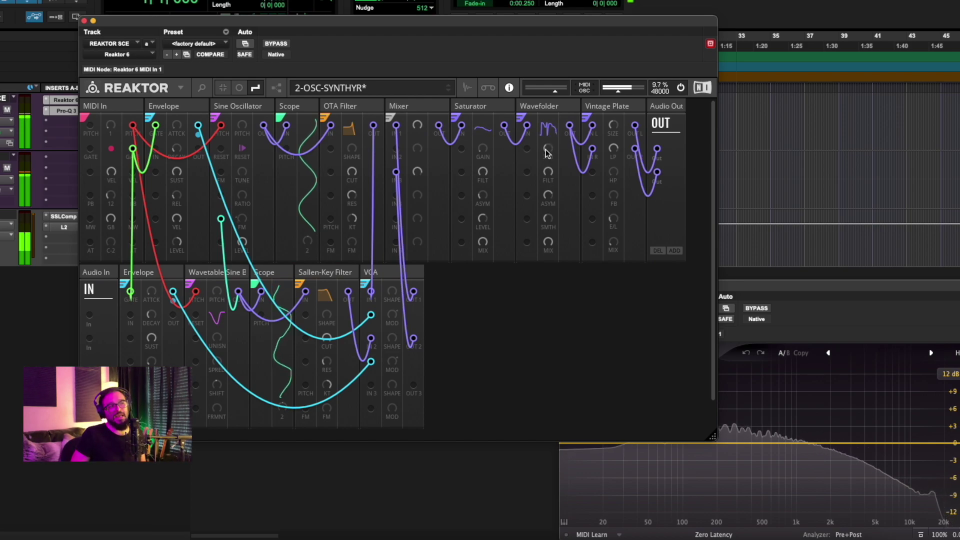
mouse_move(483, 148)
left_mouse_down()
mouse_move(484, 53)
mouse_move(482, 165)
left_mouse_up()
left_click_drag(549, 134, 541, 174)
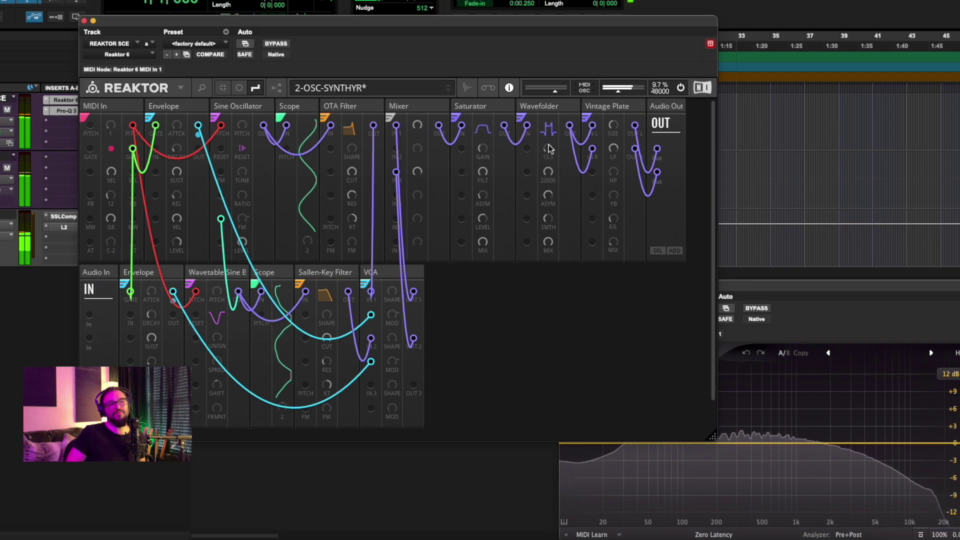
Raise the Wavefolder's gain to about 23.6, and sweep the Saturator's gain down to 0 and back up to compare the drive
left_click_drag(548, 150, 561, 88)
mouse_move(540, 154)
left_mouse_down()
mouse_move(541, 169)
mouse_move(561, 63)
mouse_move(543, 154)
mouse_move(543, 142)
left_mouse_up()
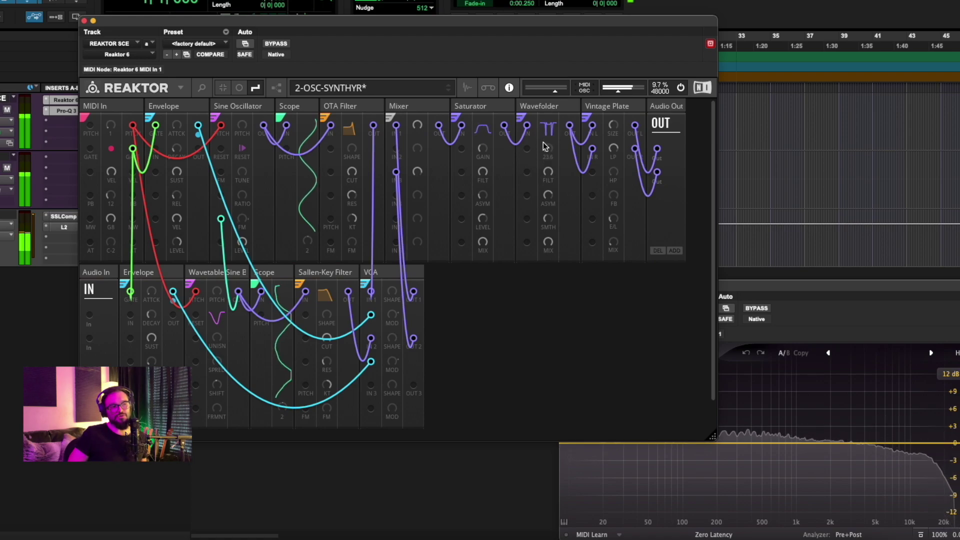
left_click_drag(474, 138, 479, 153)
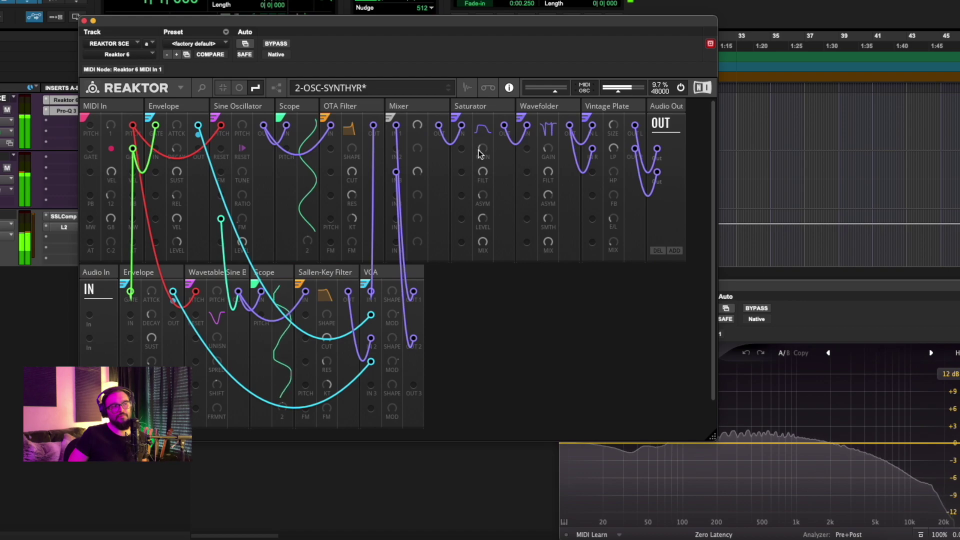
left_click_drag(488, 90, 481, 135)
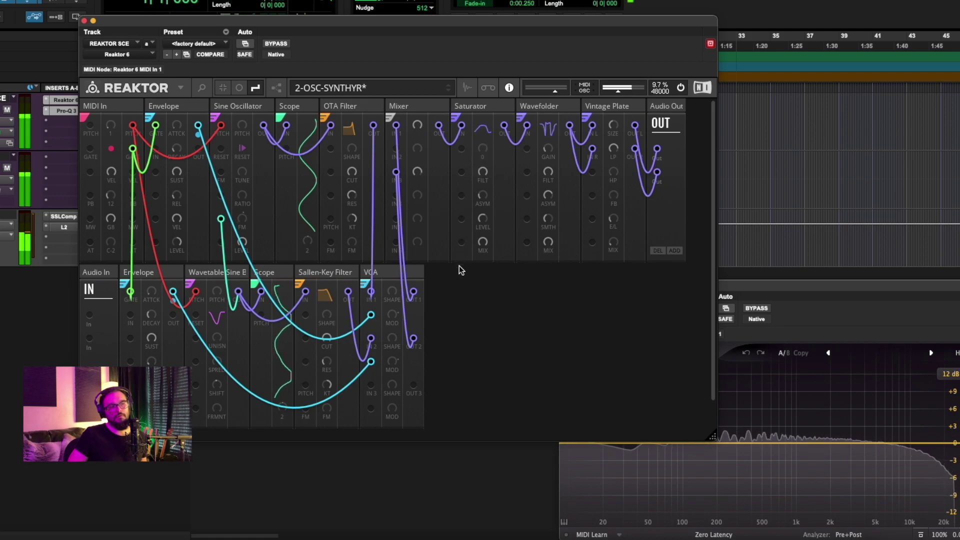
left_click_drag(461, 228, 461, 215)
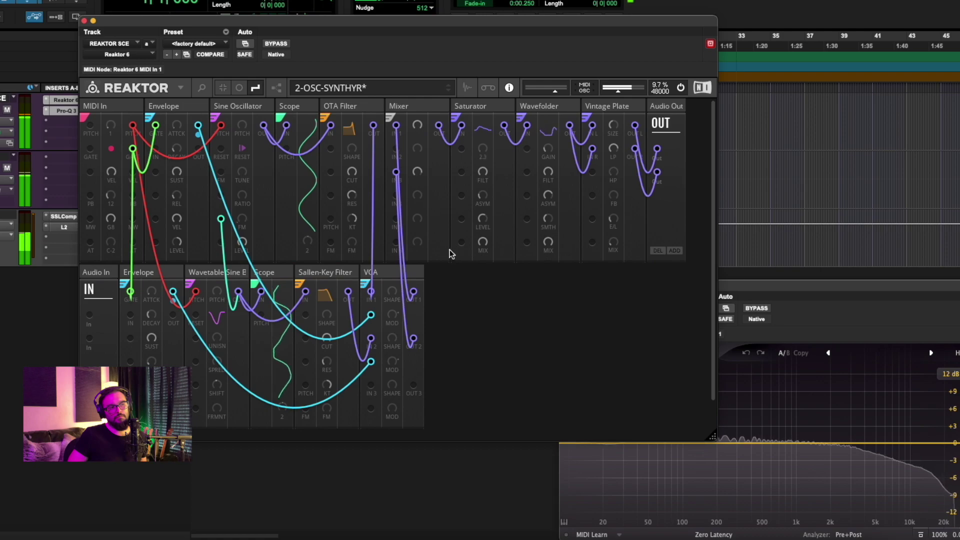
left_click_drag(426, 249, 458, 257)
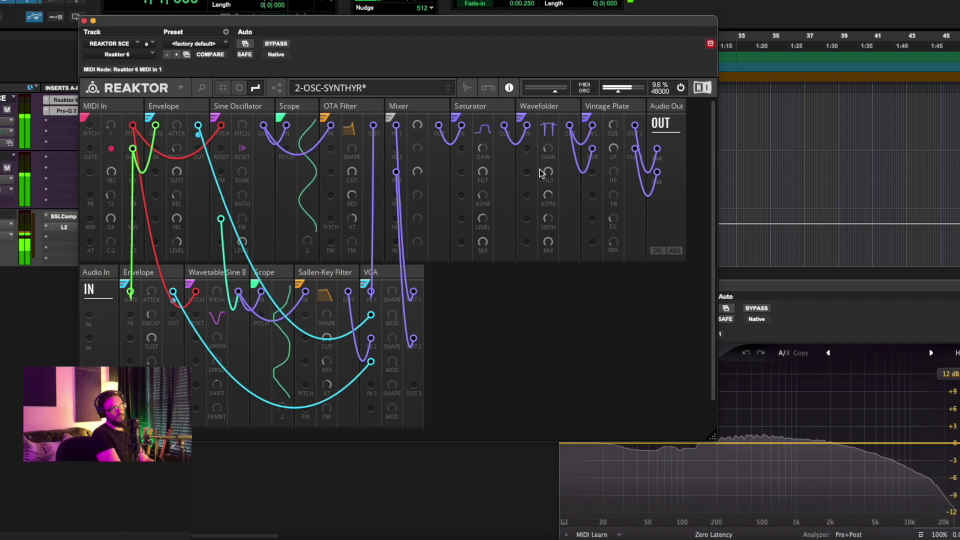
Lower the Vintage Plate's mix slightly and sweep the Wavefolder's gain between high and low amounts, reaching about 48
left_click_drag(617, 241, 617, 247)
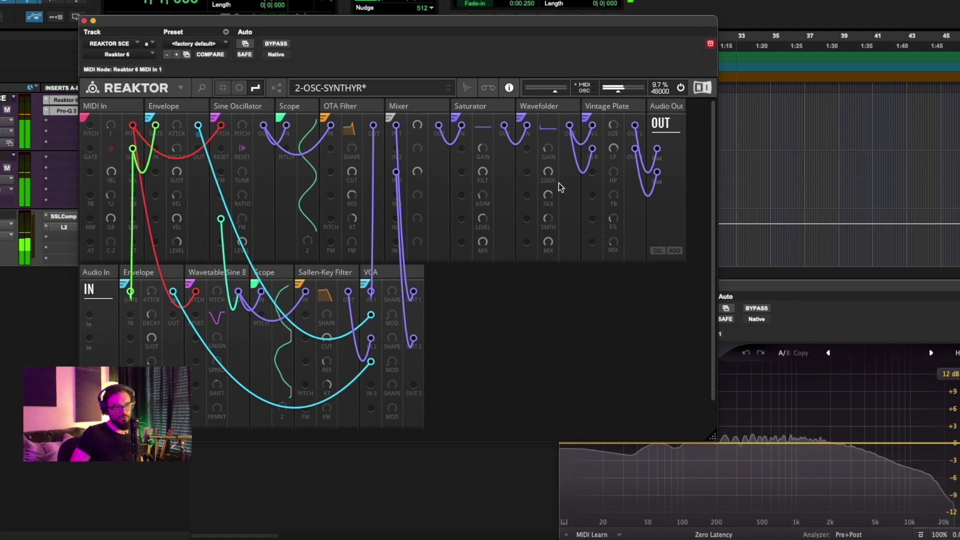
left_click_drag(550, 161, 548, 190)
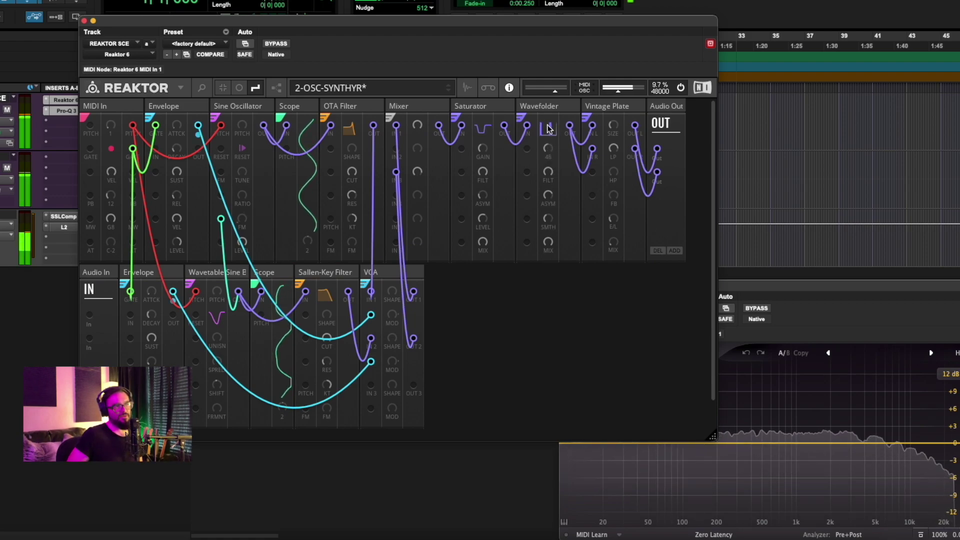
left_click_drag(549, 152, 586, 269)
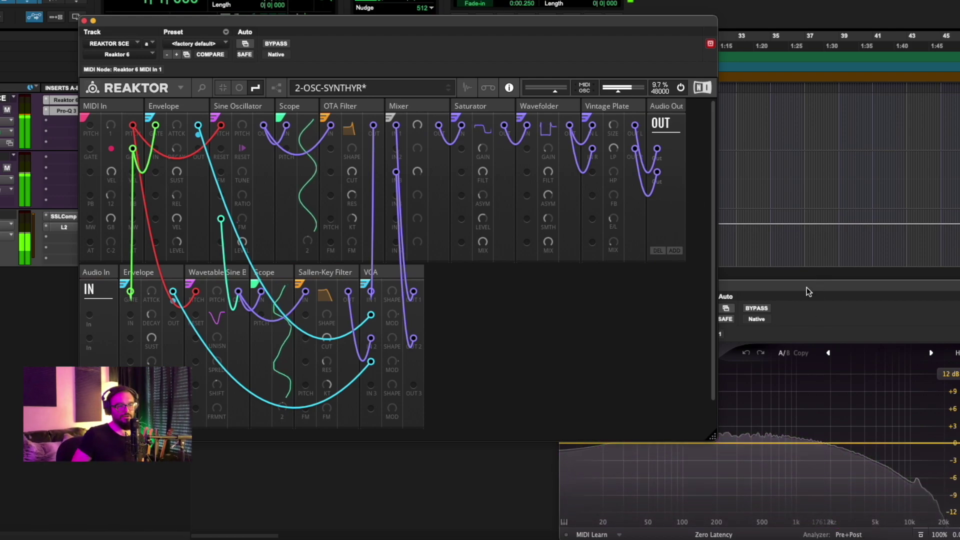
mouse_move(549, 149)
left_mouse_down()
mouse_move(563, 59)
mouse_move(538, 151)
left_mouse_up()
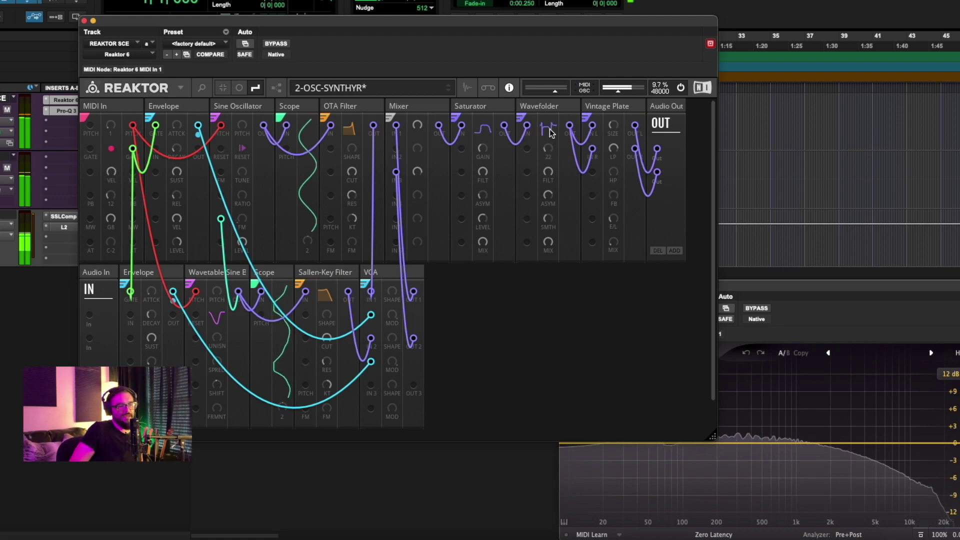
left_click_drag(551, 154, 535, 191)
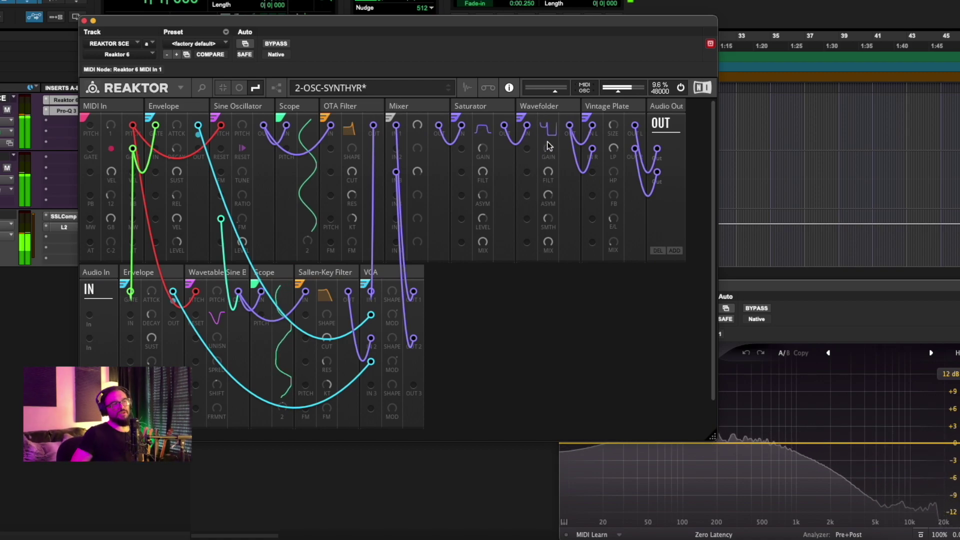
left_click_drag(548, 150, 550, 151)
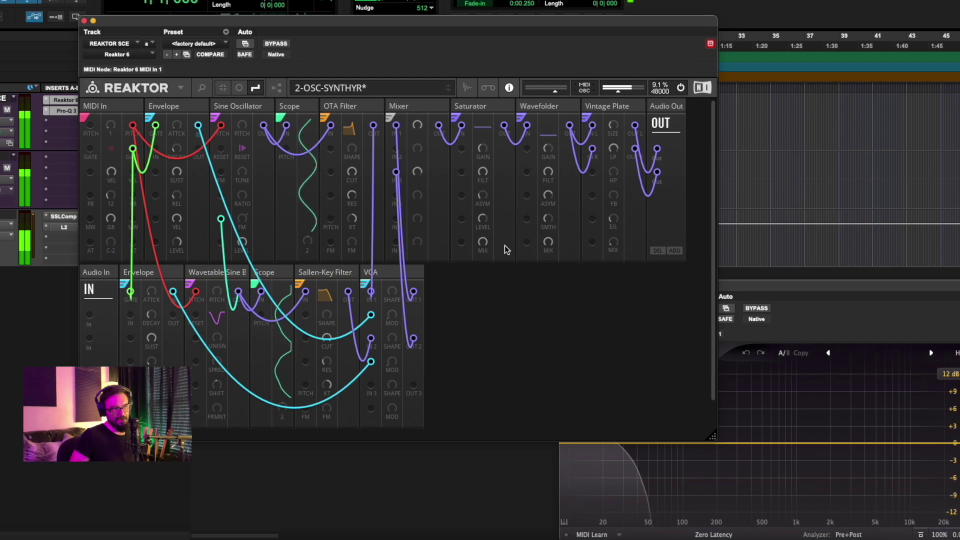
Sweep the Wavefolder's smoothing through about 40.9 to vary how soft the folded waveform sounds
left_click_drag(548, 242, 548, 262)
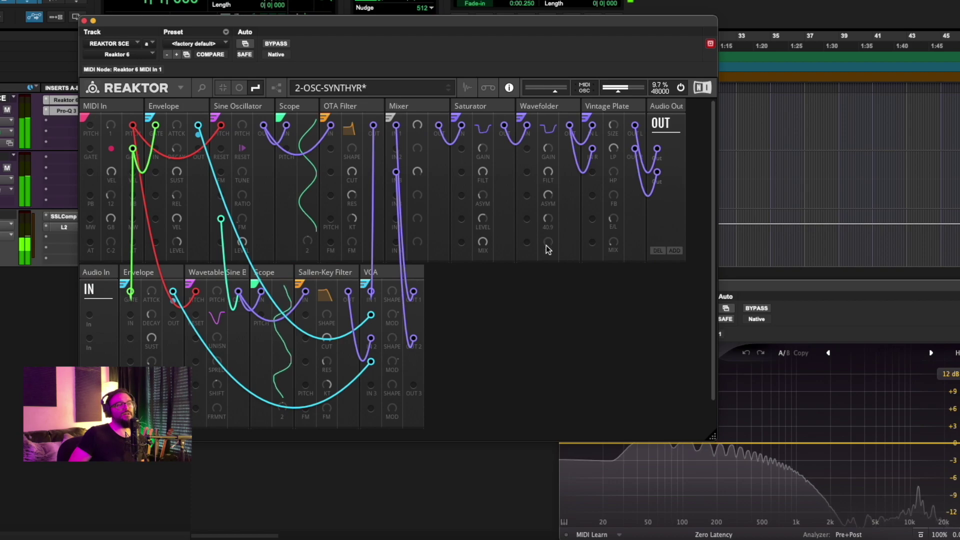
left_click_drag(548, 245, 548, 222)
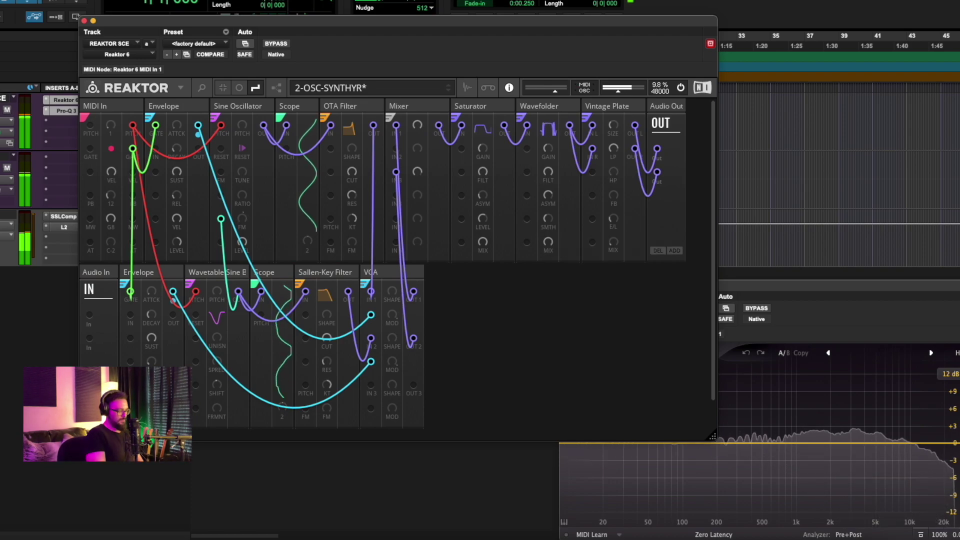